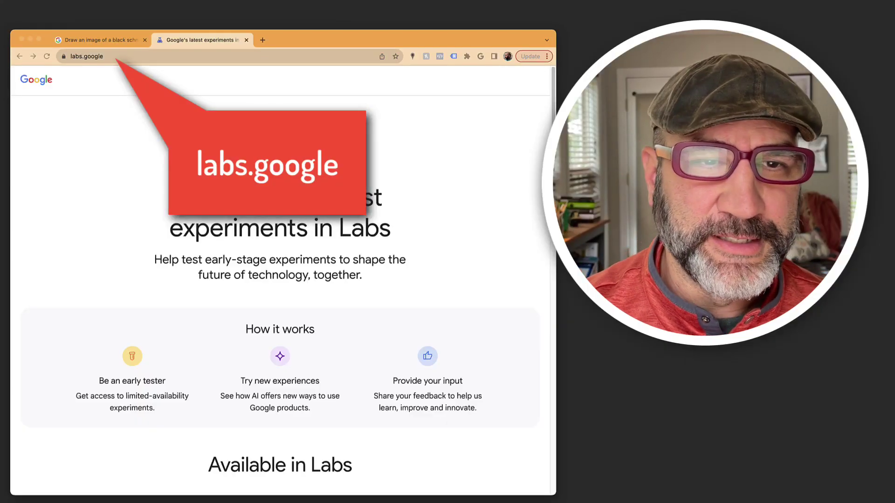
# - Show the labs.google address and browse down through the Available in Labs projects and back
pyautogui.click(94, 57)
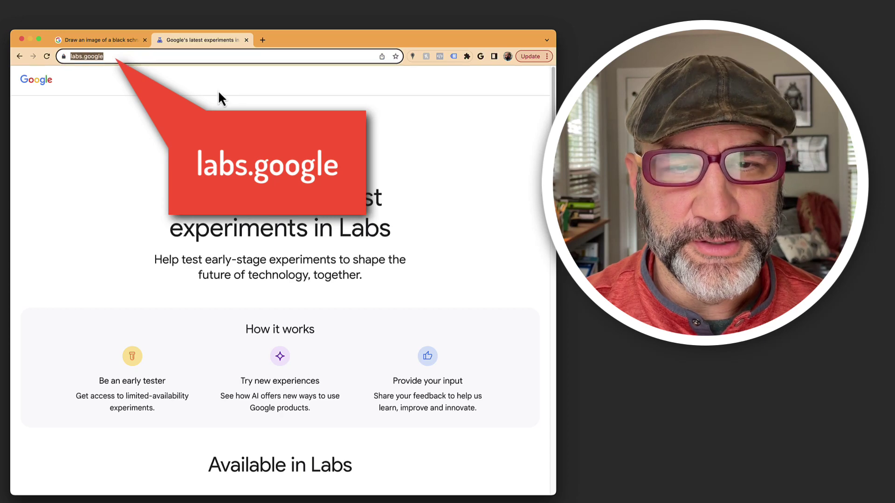
pyautogui.scroll(-9, 436, 306)
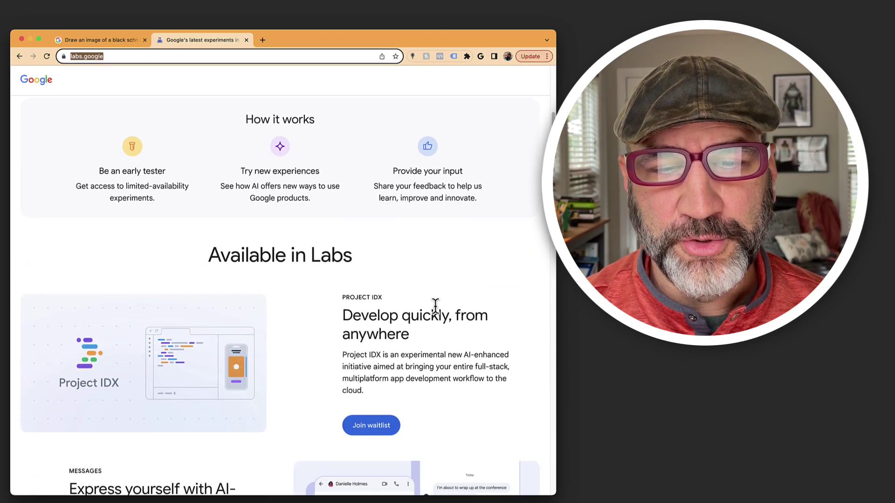
pyautogui.scroll(-2, 421, 302)
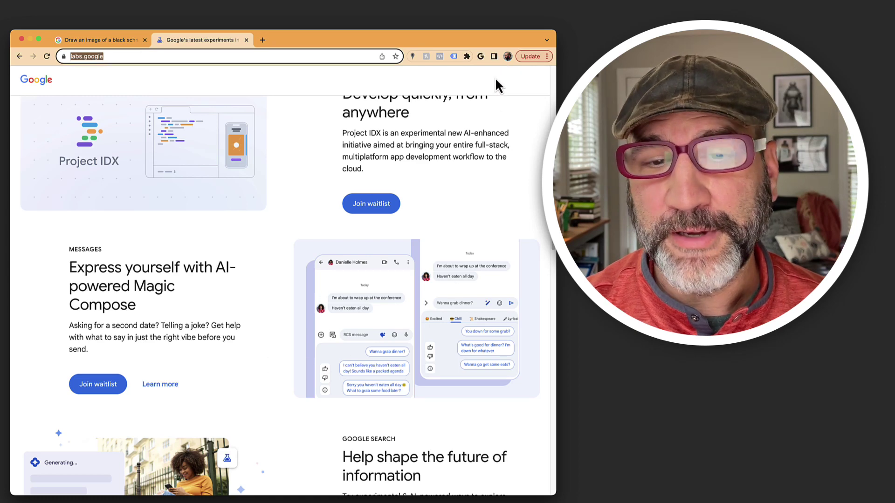
pyautogui.scroll(-1, 426, 412)
pyautogui.scroll(12, 430, 408)
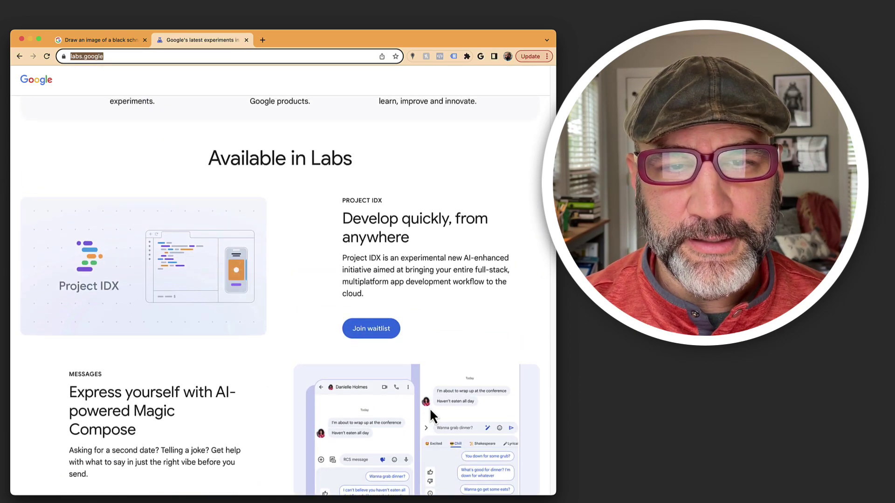
# - Close the Google Labs tab, select the original pet-in-a-hat prompt, and scroll to the photo-quality reply
pyautogui.click(247, 41)
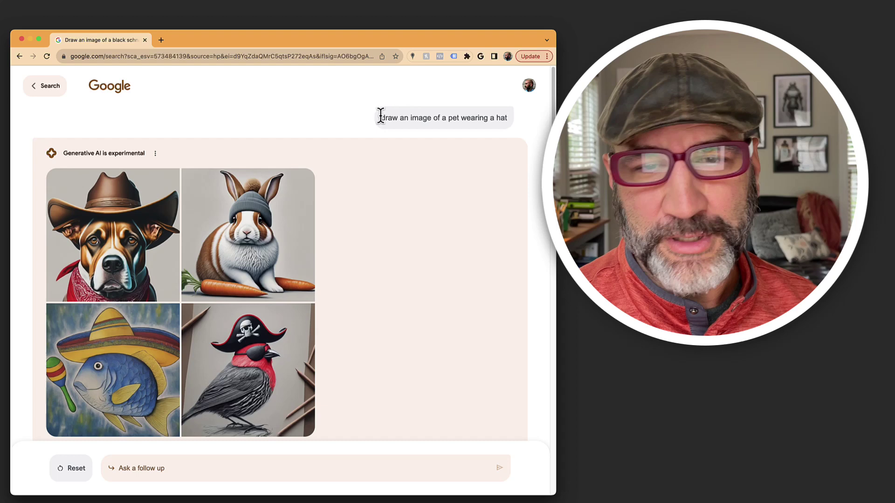
pyautogui.moveTo(395, 116); pyautogui.dragTo(508, 119)
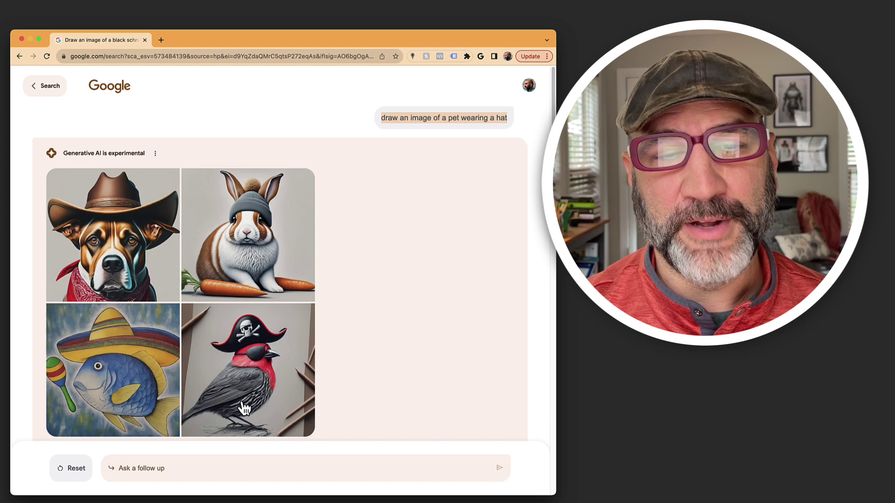
pyautogui.scroll(-5, 414, 327)
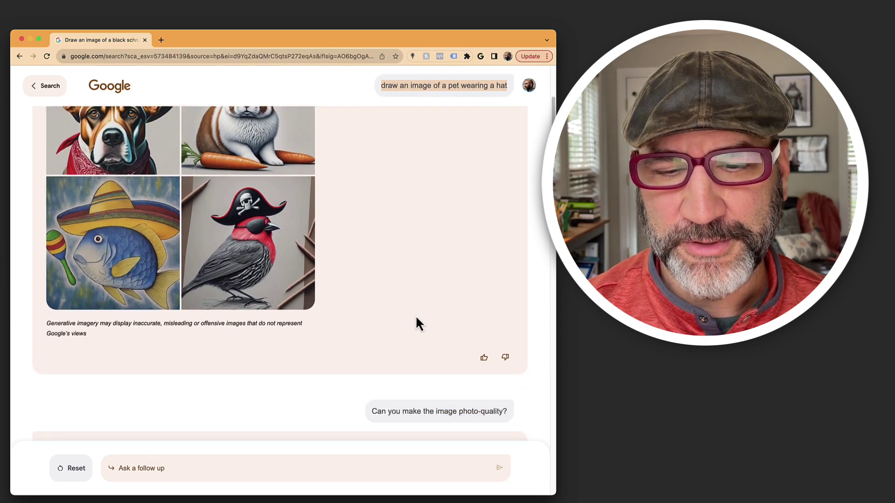
pyautogui.scroll(-3, 415, 315)
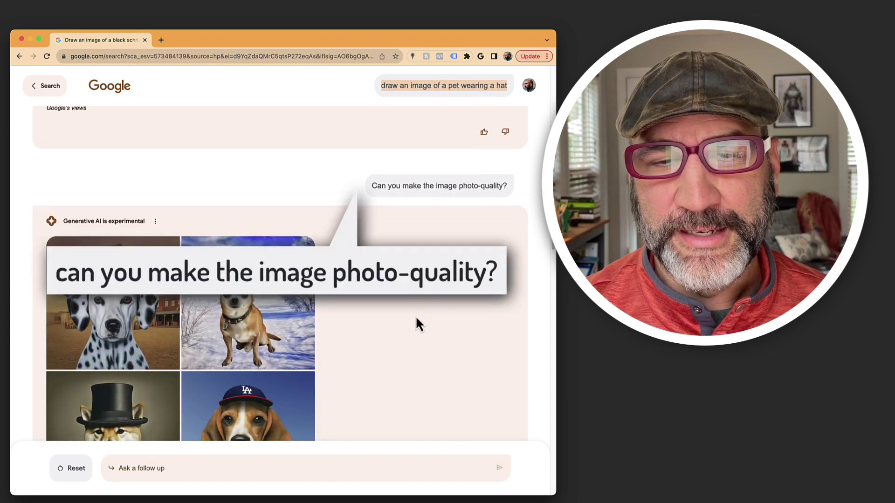
pyautogui.scroll(-1, 415, 315)
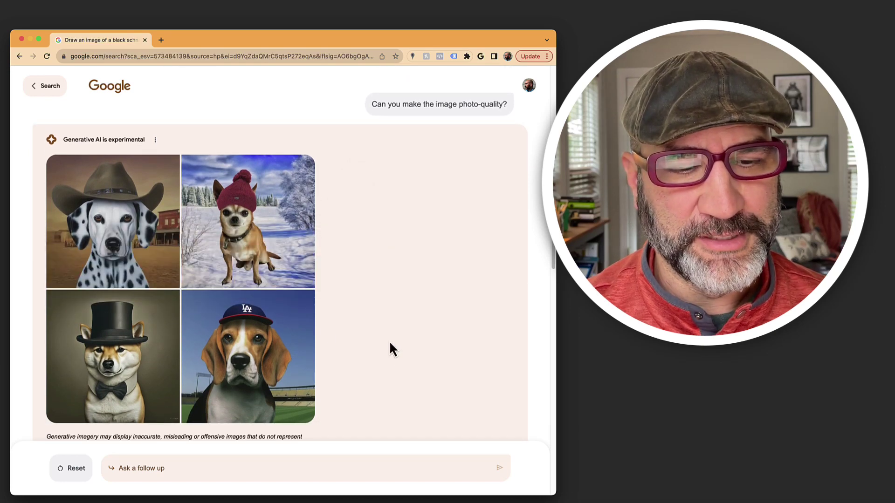
pyautogui.scroll(-1, 390, 343)
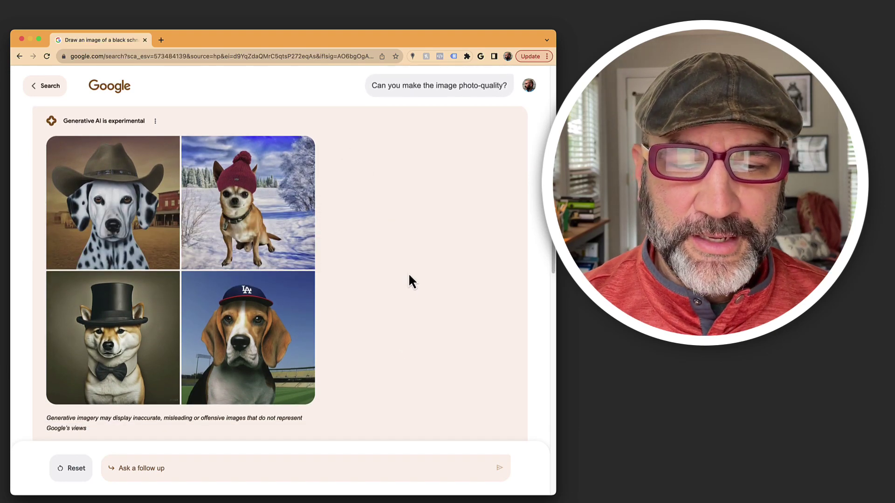
# - Scroll to the black schnauzer follow-up and its four top-hat and tuxedo images
pyautogui.scroll(-10, 363, 381)
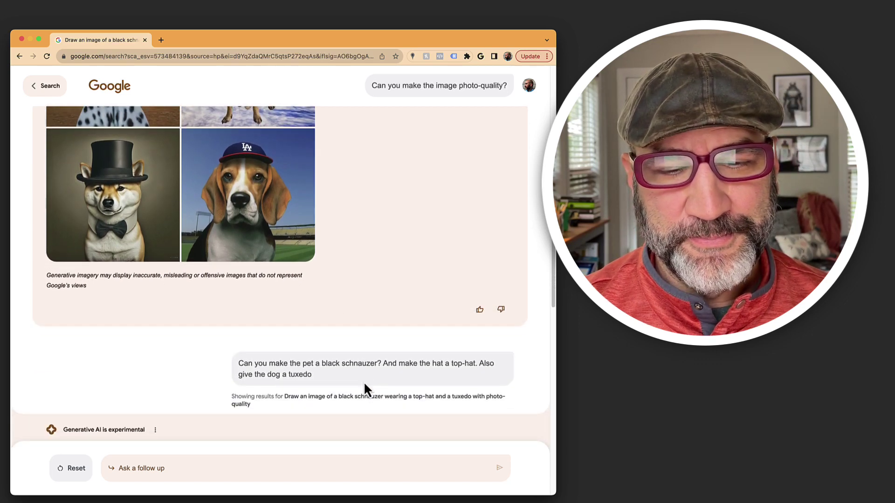
pyautogui.scroll(-4, 365, 384)
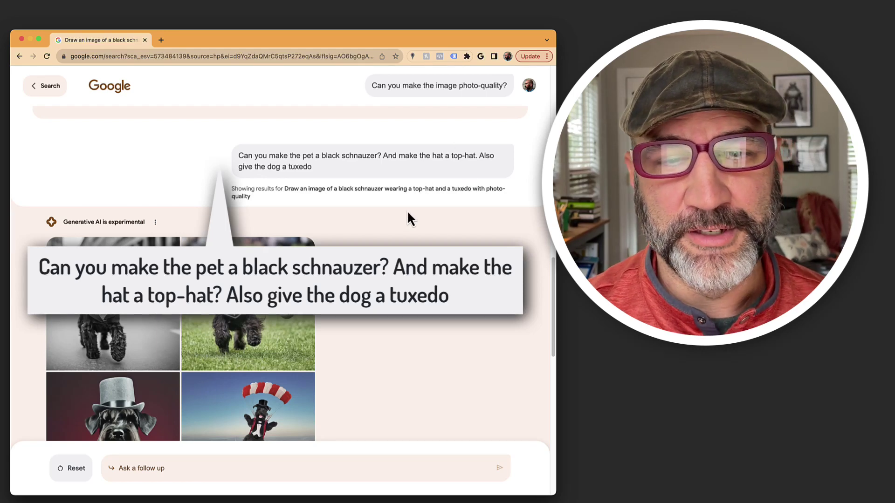
pyautogui.scroll(-3, 405, 209)
pyautogui.scroll(1, 408, 214)
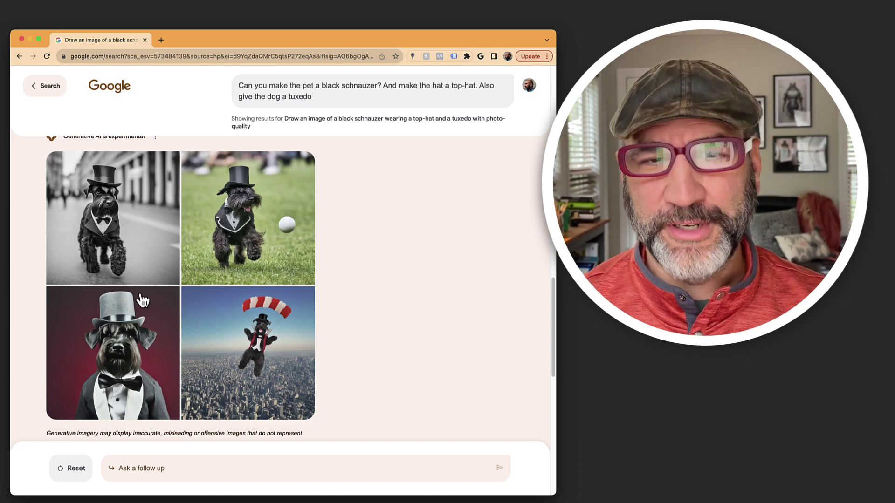
# - Open the city-street schnauzer image in the generated-image panel and scroll its details back to the top
pyautogui.click(127, 211)
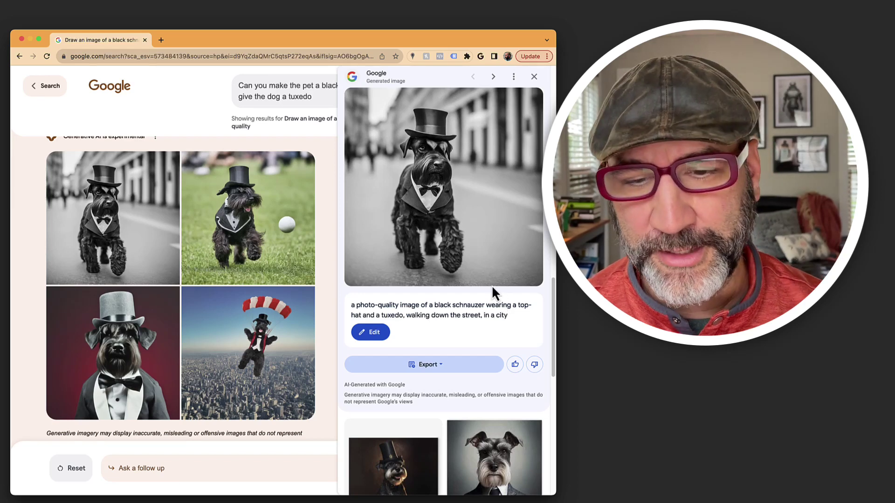
pyautogui.scroll(-5, 492, 287)
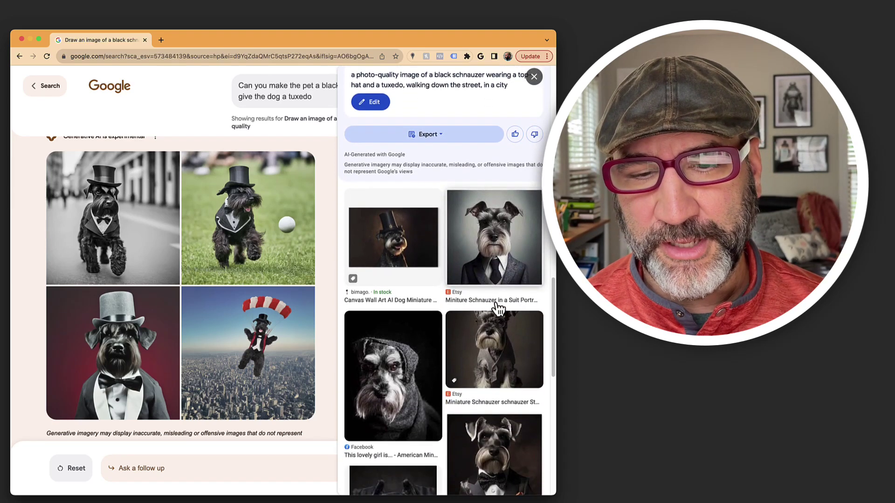
pyautogui.scroll(-10, 498, 309)
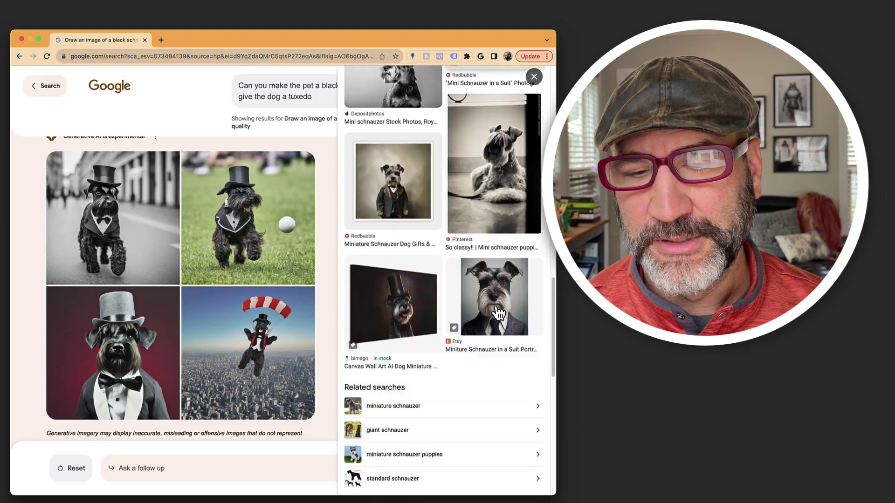
pyautogui.click(498, 314)
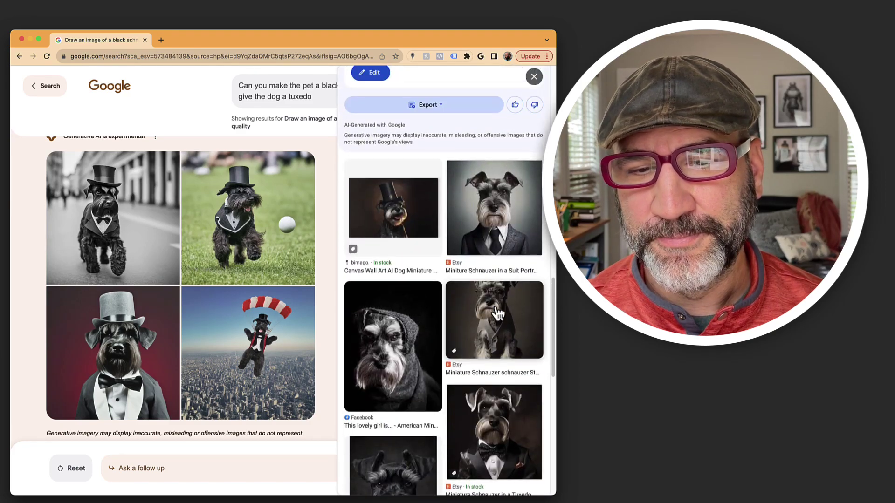
pyautogui.scroll(5, 498, 313)
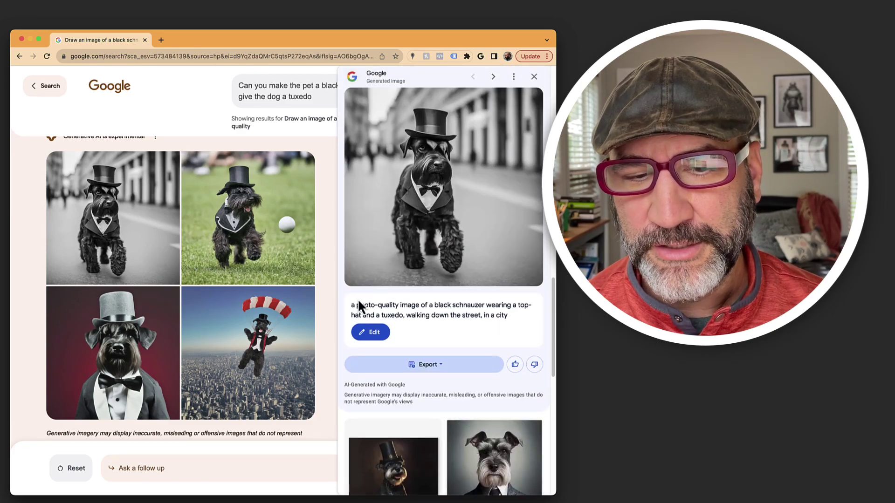
# - Open the schnauzer image in its own editor tab and download it as a PNG
pyautogui.click(371, 332)
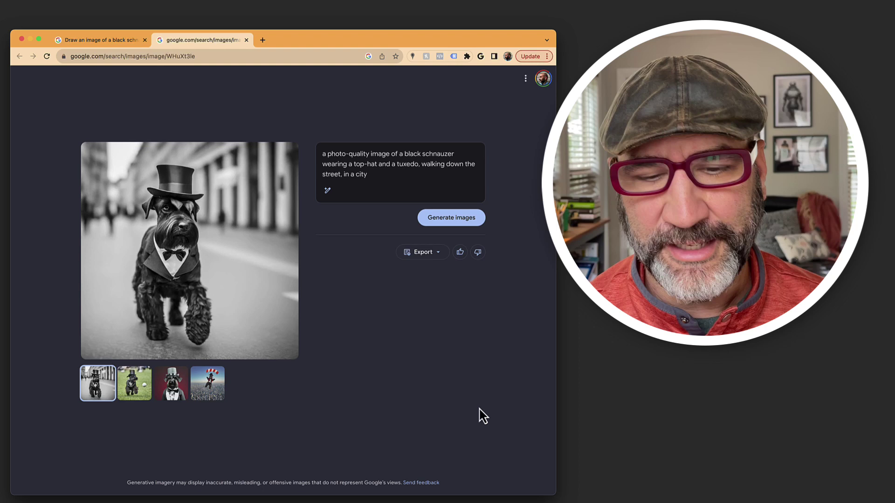
pyautogui.click(424, 253)
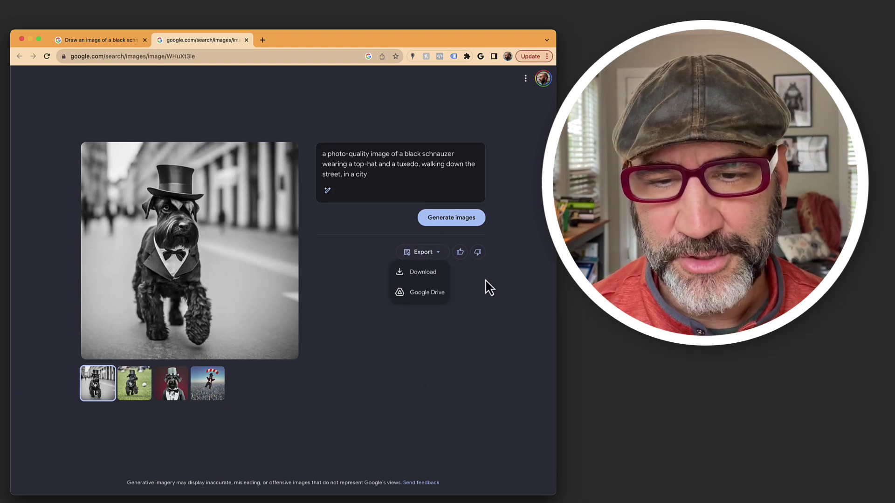
pyautogui.click(429, 276)
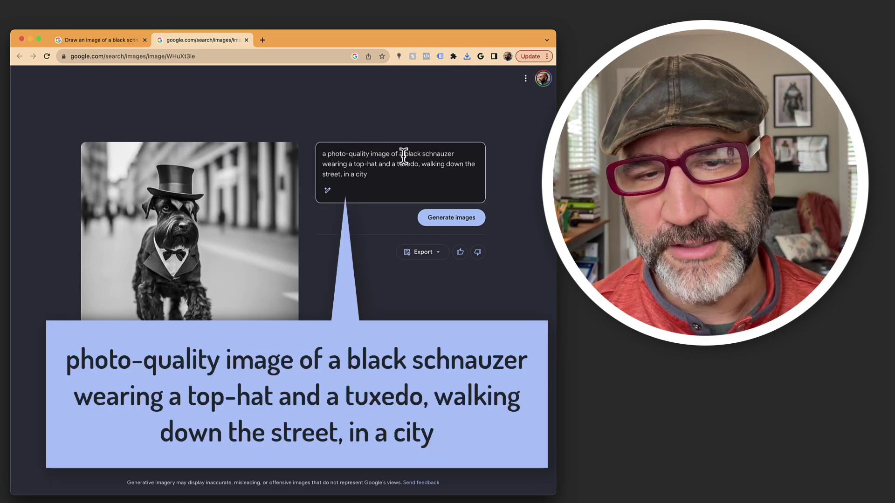
# - Add 'New York City', 'in full color' and 'neon colored' to the prompt and generate new images
pyautogui.click(378, 175)
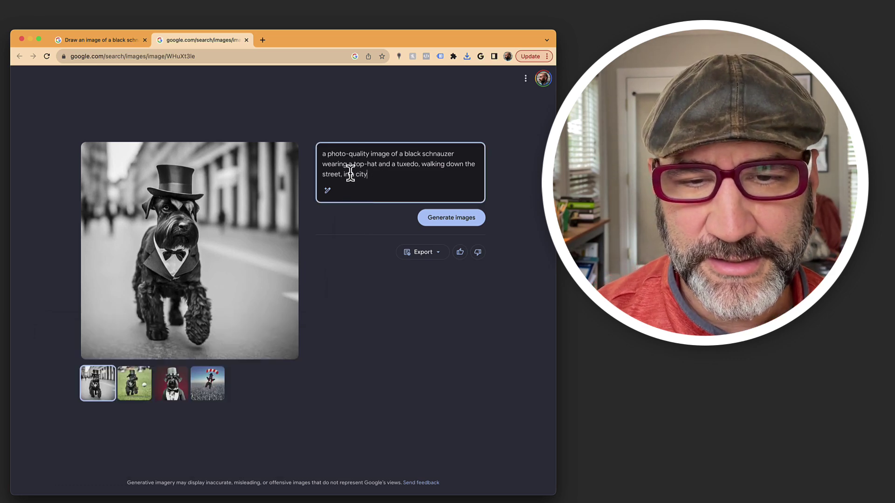
pyautogui.write('New Yor')
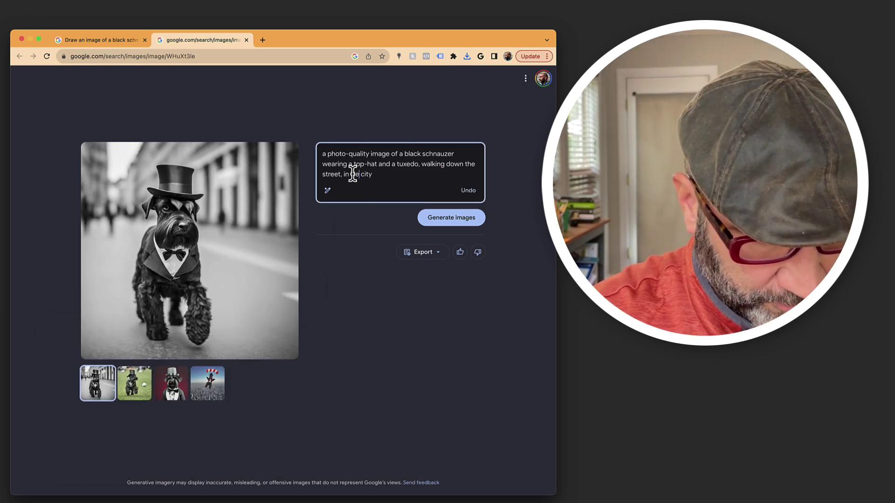
pyautogui.write('k')
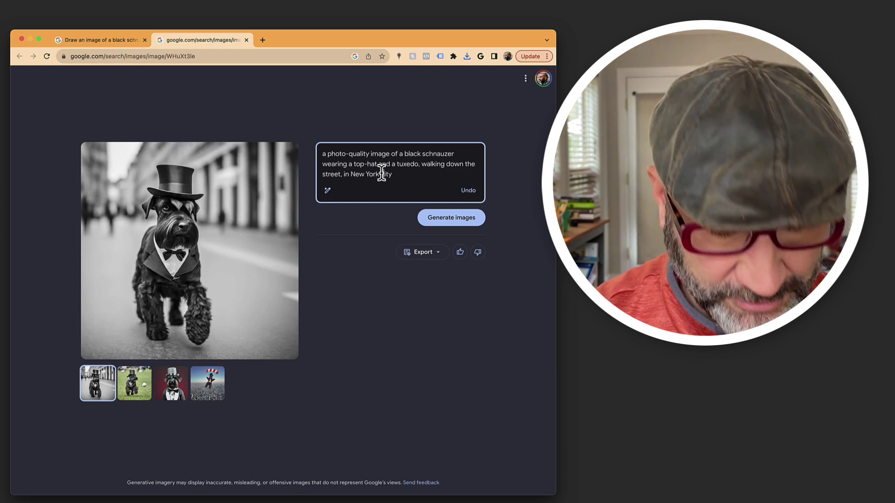
pyautogui.press('BackSpace')
pyautogui.write('C')
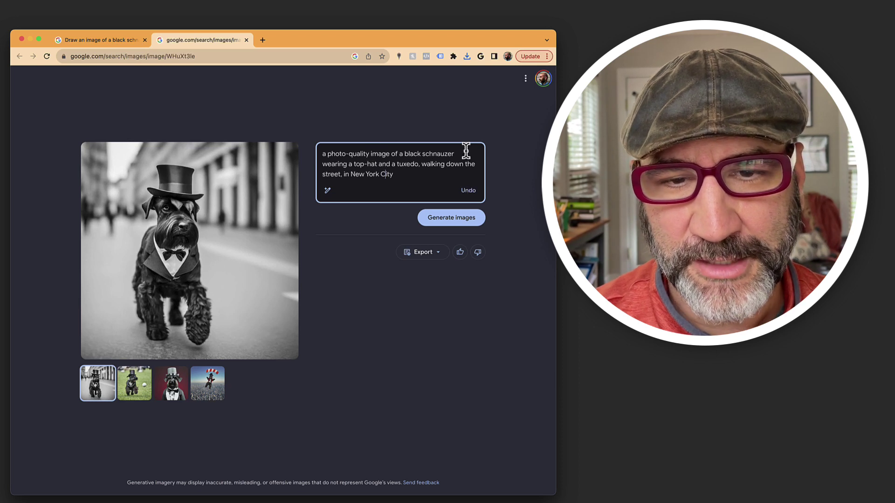
pyautogui.write('in full co')
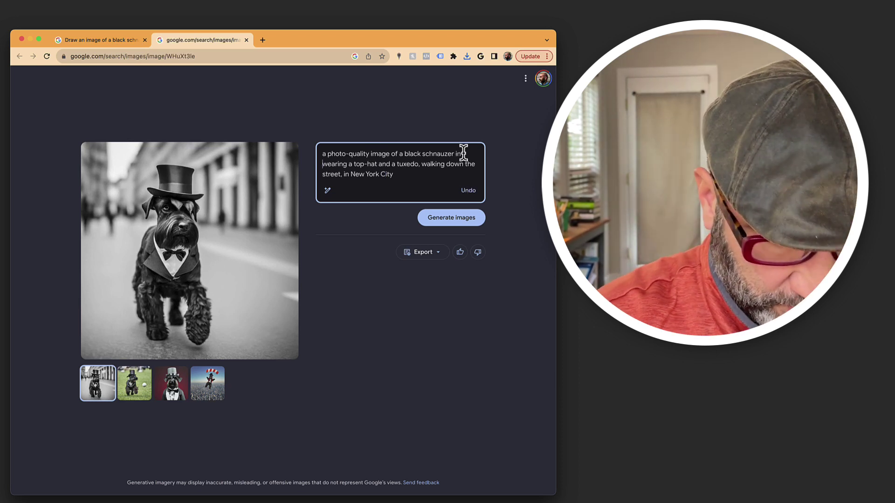
pyautogui.write('lor')
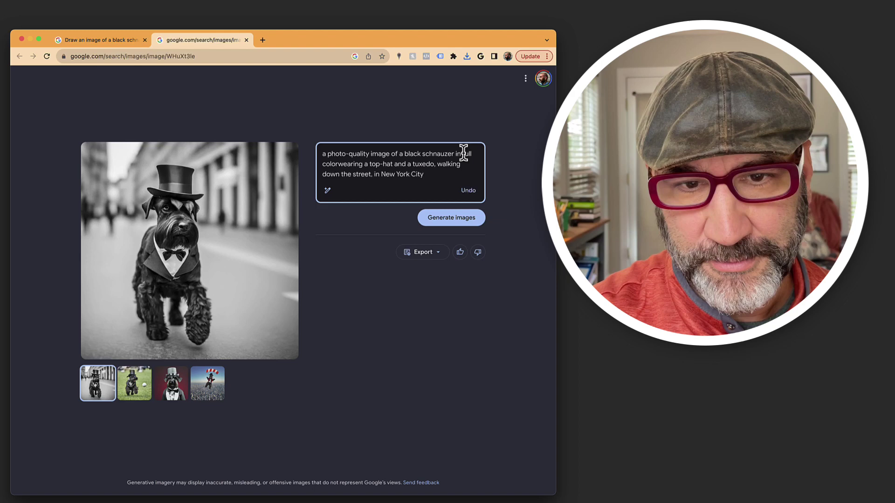
pyautogui.write(' ,')
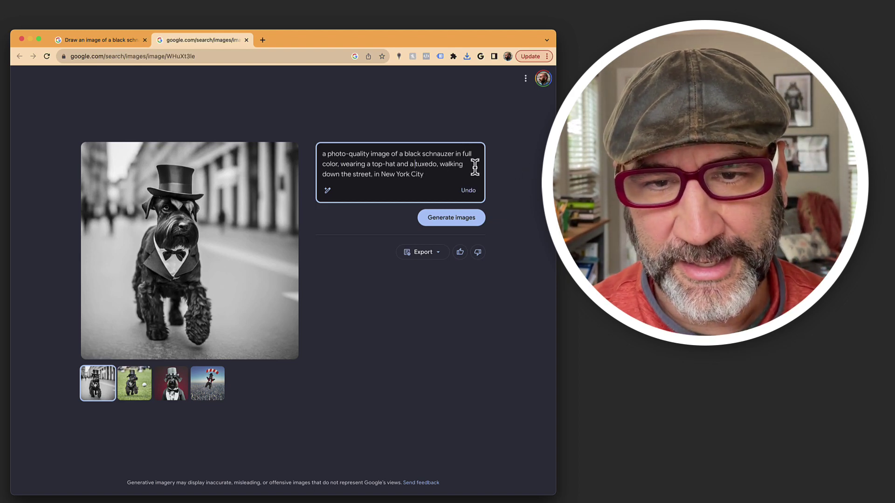
pyautogui.write('neon')
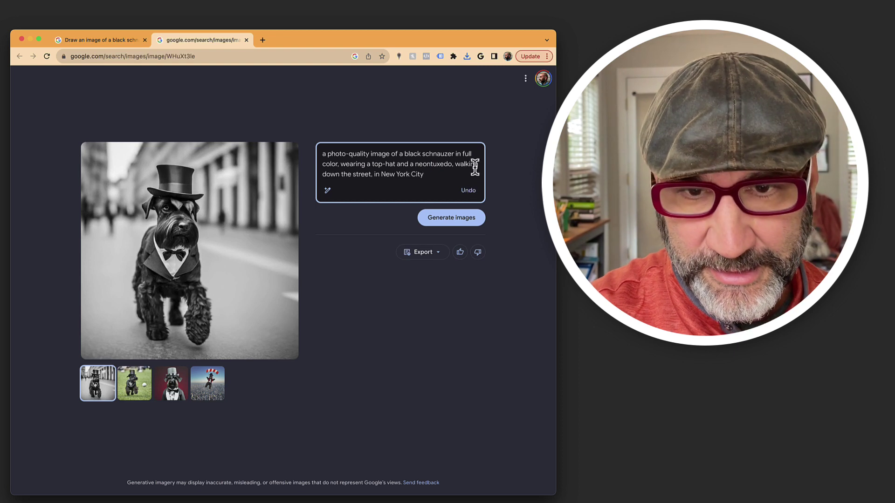
pyautogui.write(' colored')
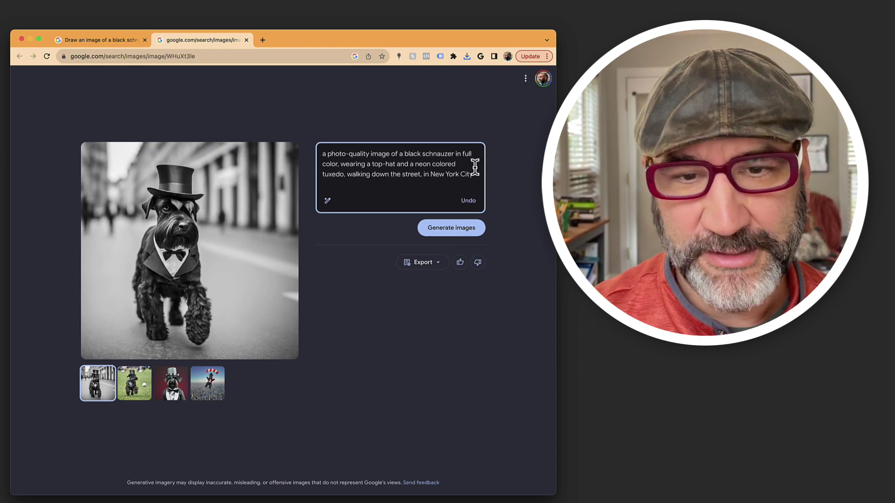
pyautogui.click(451, 228)
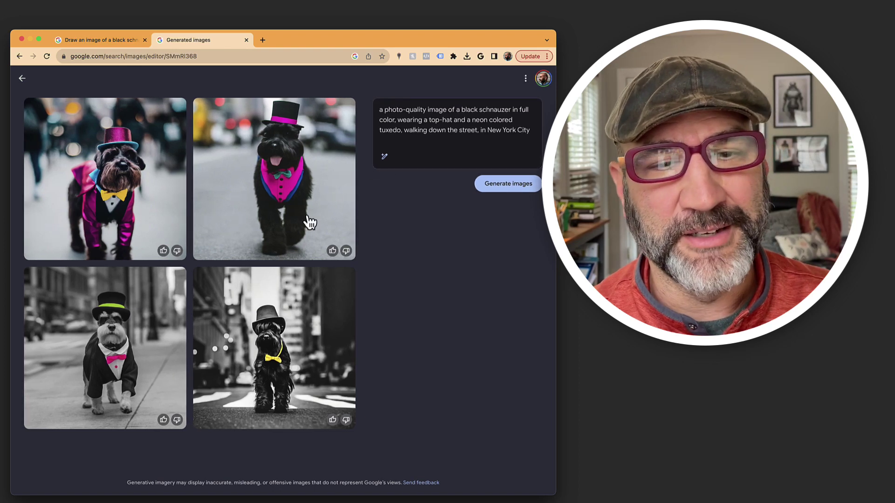
# - Return to the original search tab and go back to the 'pet wearing a hat' image results
pyautogui.click(131, 40)
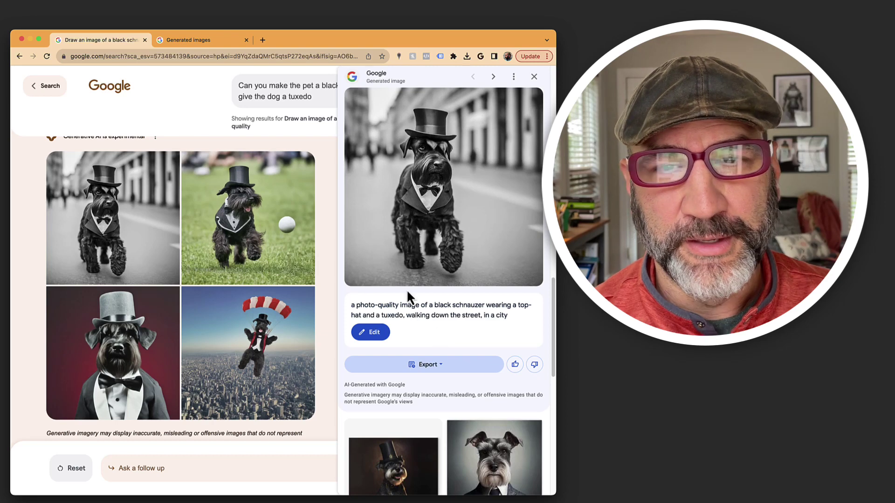
pyautogui.press('super+bracketleft')
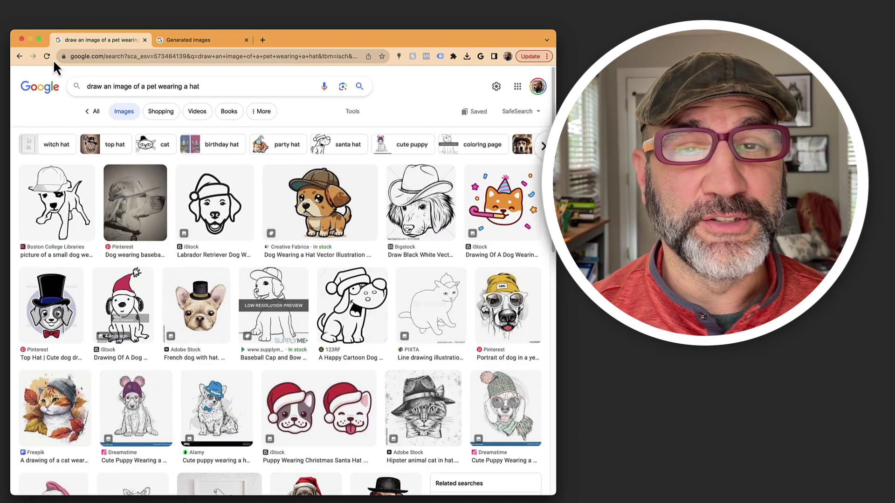